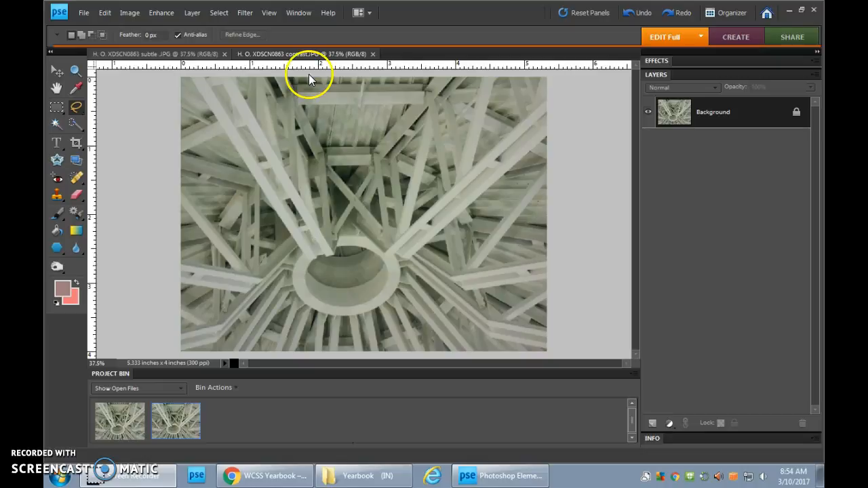
# - Open the Levels adjustment for the contrast image and set the shadow input level to 34
pyautogui.click(161, 14)
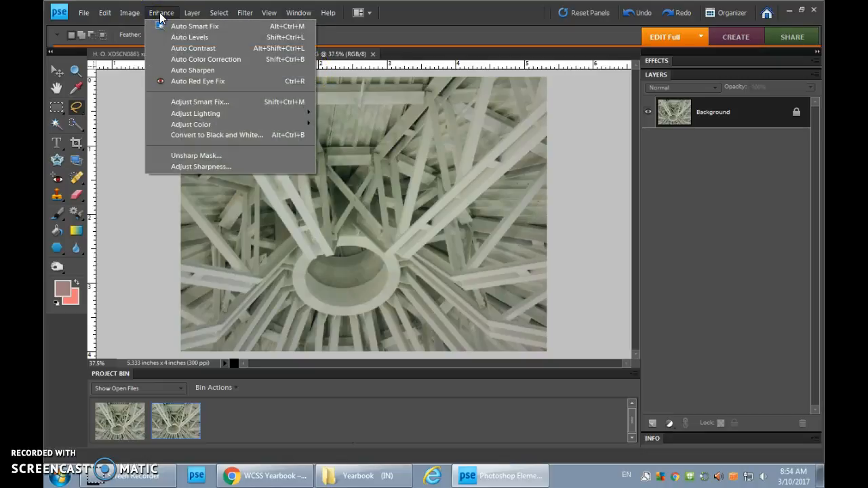
pyautogui.moveTo(213, 113)
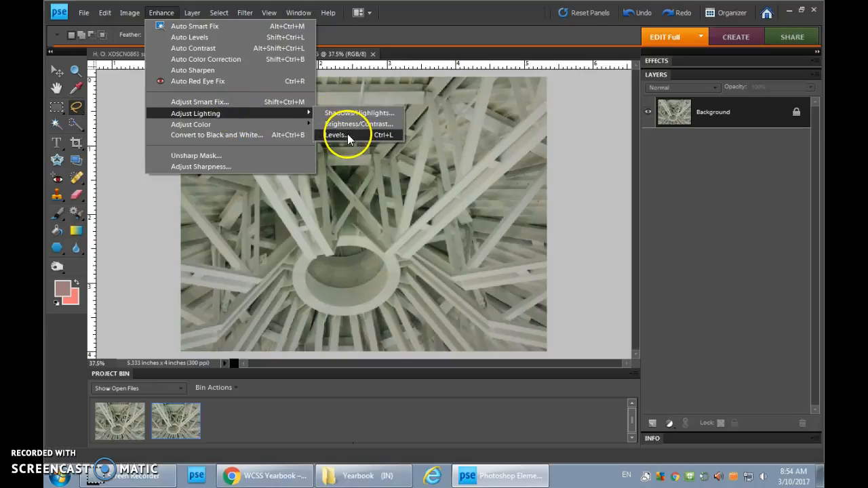
pyautogui.click(382, 136)
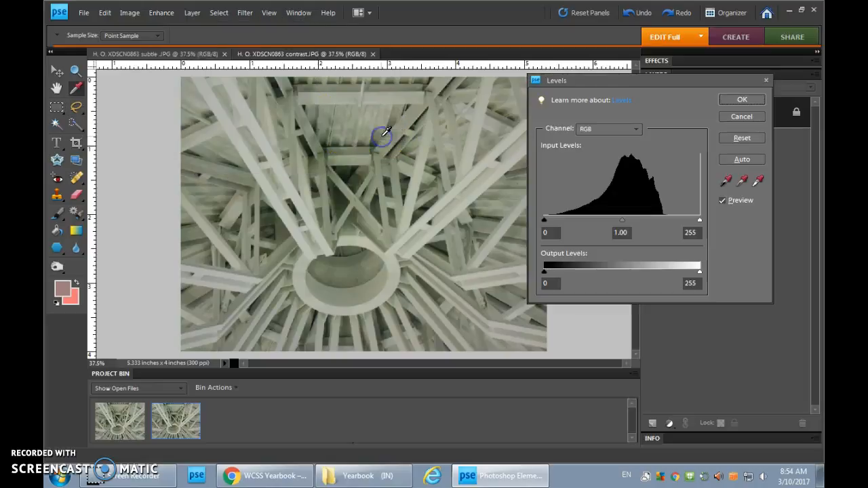
pyautogui.moveTo(583, 80); pyautogui.dragTo(617, 108)
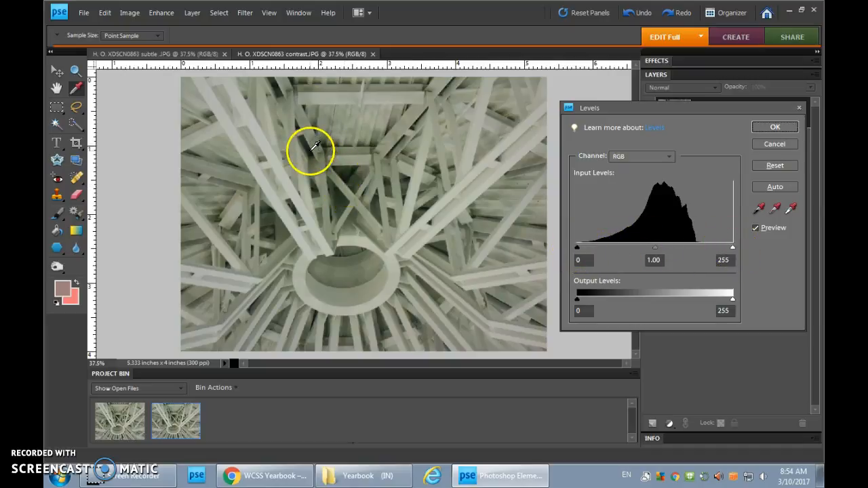
pyautogui.moveTo(576, 249); pyautogui.dragTo(584, 251)
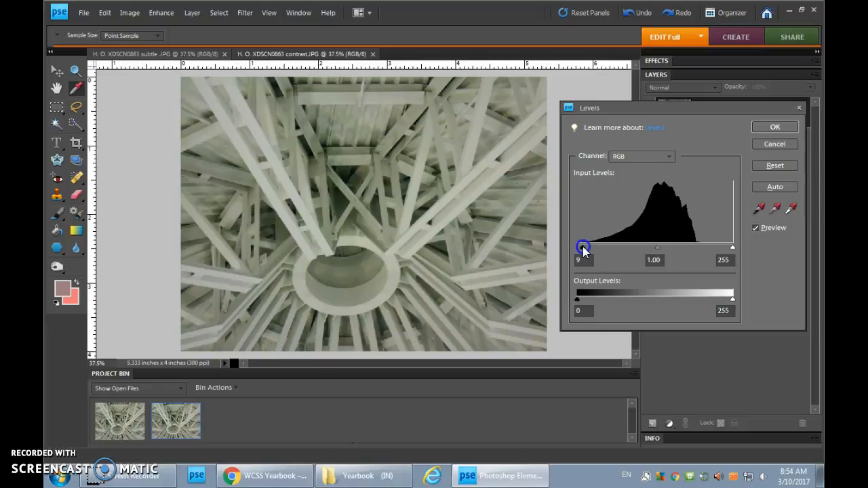
pyautogui.moveTo(585, 250); pyautogui.dragTo(613, 250)
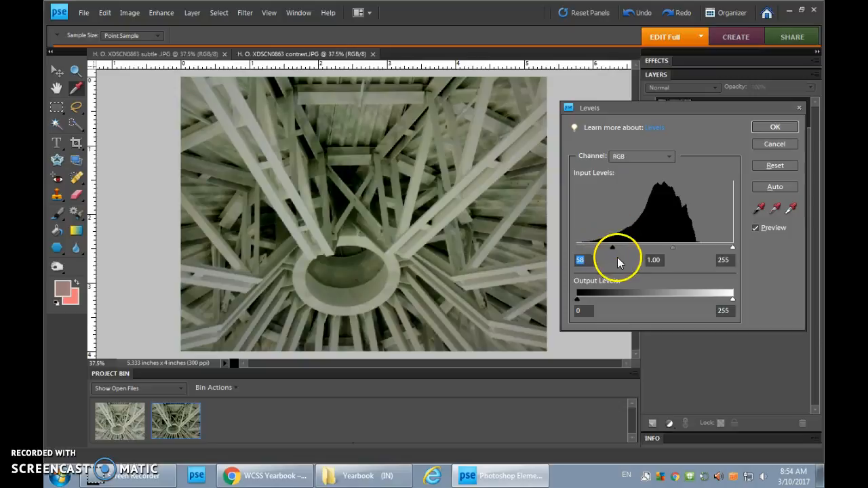
pyautogui.moveTo(613, 251)
pyautogui.mouseDown()
pyautogui.moveTo(621, 248)
pyautogui.moveTo(597, 249)
pyautogui.mouseUp()
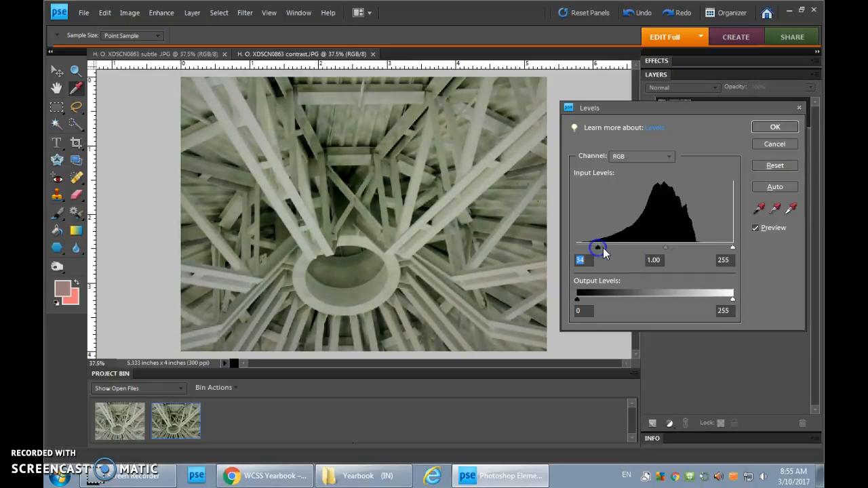
# - Lower the highlight input level to 196, raise the shadow input slightly and apply the Levels adjustment
pyautogui.moveTo(731, 247)
pyautogui.mouseDown()
pyautogui.moveTo(697, 251)
pyautogui.moveTo(730, 249)
pyautogui.mouseUp()
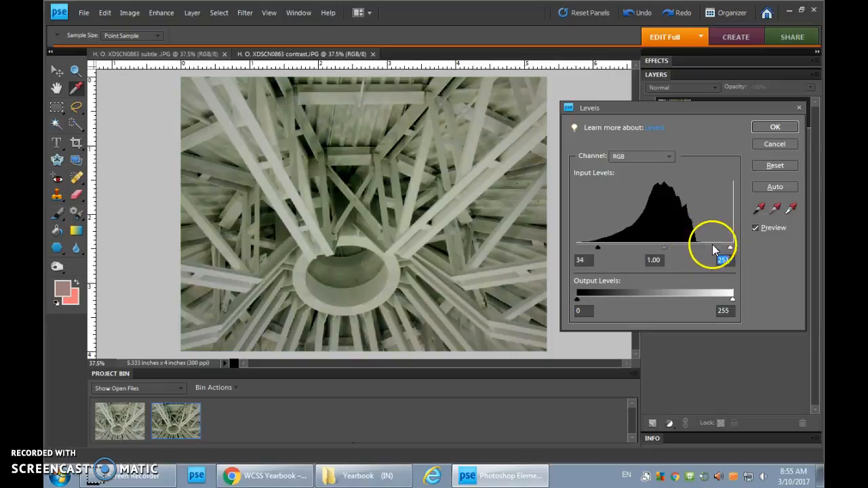
pyautogui.moveTo(731, 250); pyautogui.dragTo(696, 248)
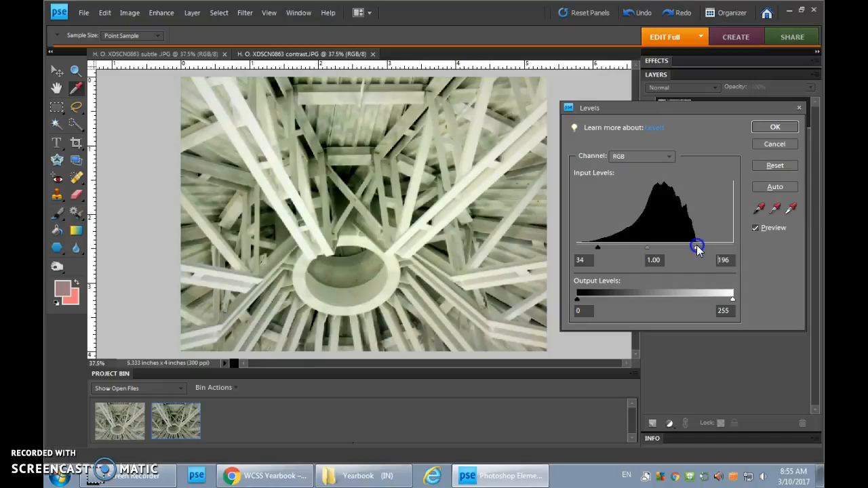
pyautogui.moveTo(599, 249); pyautogui.dragTo(606, 249)
pyautogui.click(762, 129)
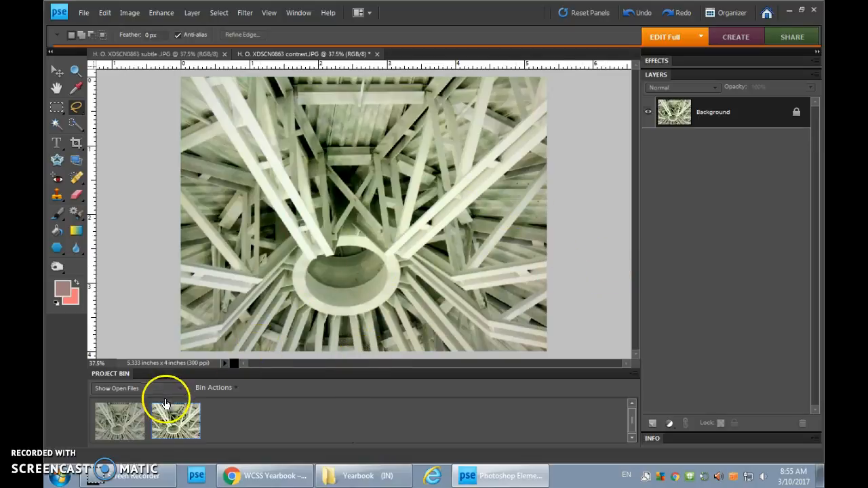
# - Switch to the subtle image, open its Levels adjustment and set the shadow input level to 12
pyautogui.click(124, 425)
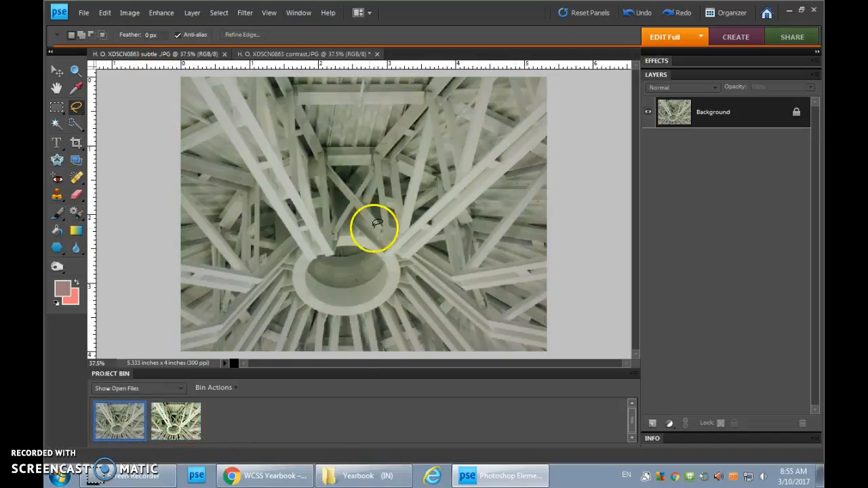
pyautogui.click(161, 13)
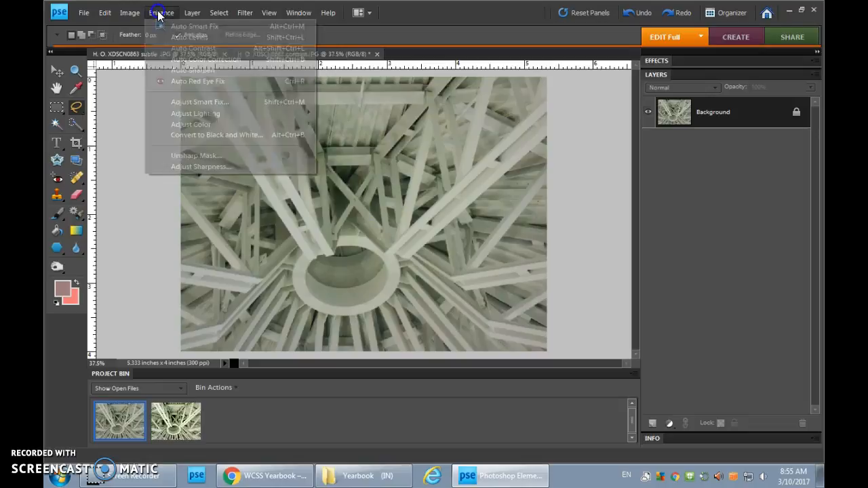
pyautogui.moveTo(280, 114)
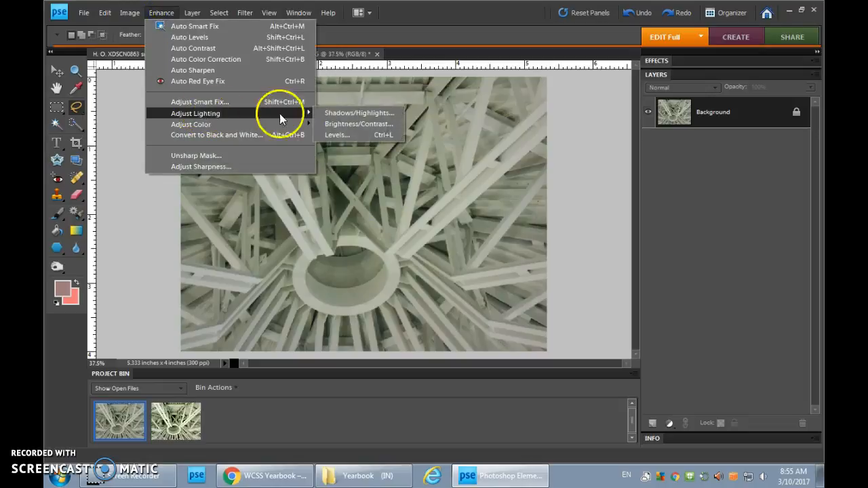
pyautogui.click(333, 135)
pyautogui.moveTo(578, 248); pyautogui.dragTo(585, 248)
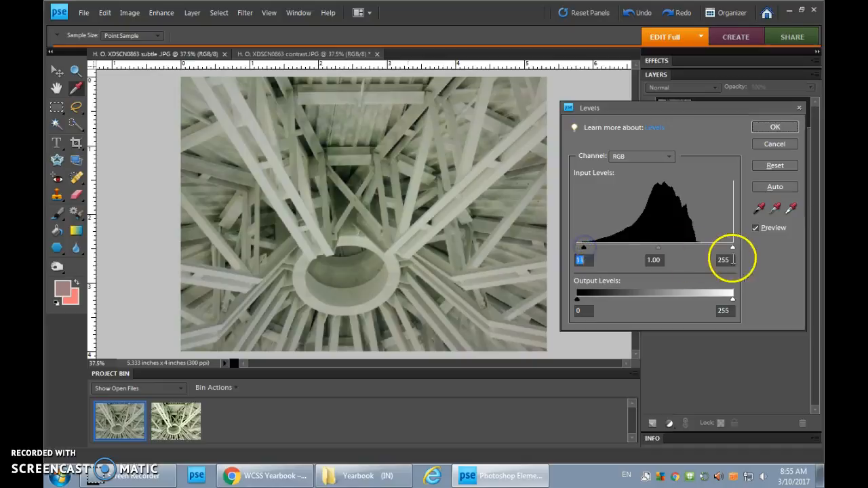
pyautogui.moveTo(734, 248)
pyautogui.mouseDown()
pyautogui.moveTo(723, 247)
pyautogui.moveTo(733, 247)
pyautogui.mouseUp()
pyautogui.click(584, 248)
pyautogui.moveTo(584, 248); pyautogui.dragTo(582, 248)
pyautogui.moveTo(732, 248); pyautogui.dragTo(731, 247)
pyautogui.moveTo(584, 248); pyautogui.dragTo(586, 250)
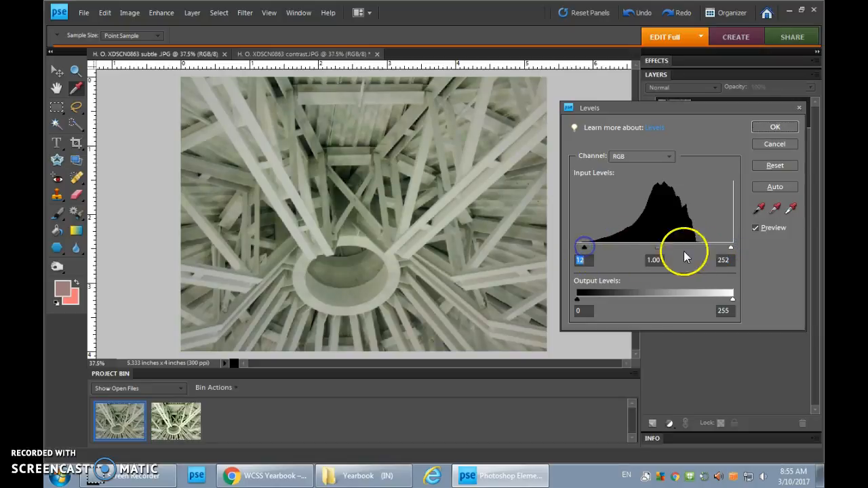
# - Set the highlight input level to 246 with midtones at 1.00 and apply the Levels adjustment
pyautogui.moveTo(730, 248); pyautogui.dragTo(727, 249)
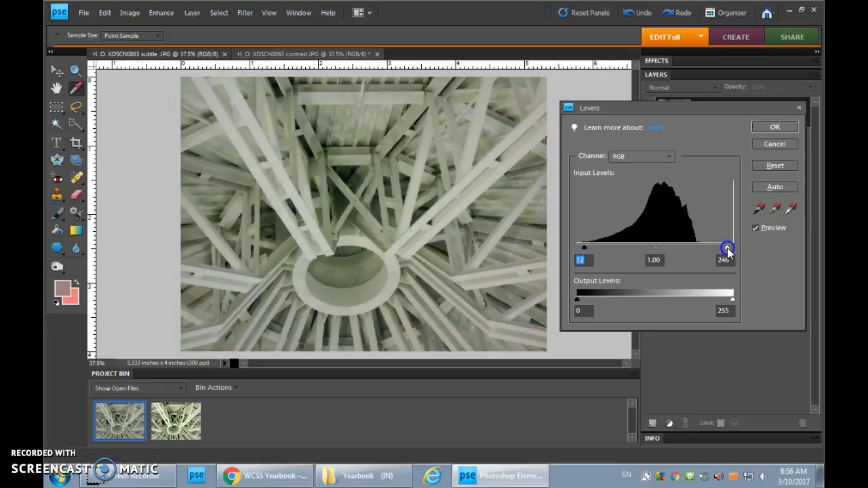
pyautogui.moveTo(728, 249); pyautogui.dragTo(727, 249)
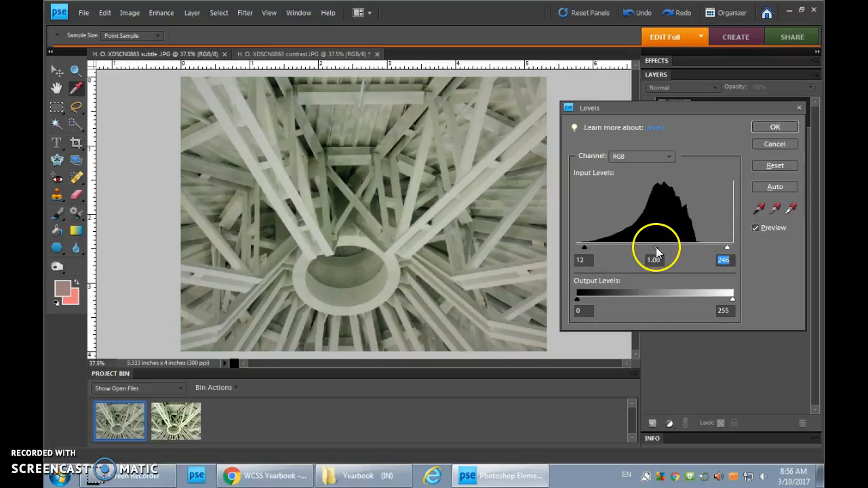
pyautogui.moveTo(656, 247)
pyautogui.mouseDown()
pyautogui.moveTo(669, 247)
pyautogui.moveTo(634, 251)
pyautogui.moveTo(677, 251)
pyautogui.moveTo(656, 253)
pyautogui.mouseUp()
pyautogui.click(774, 126)
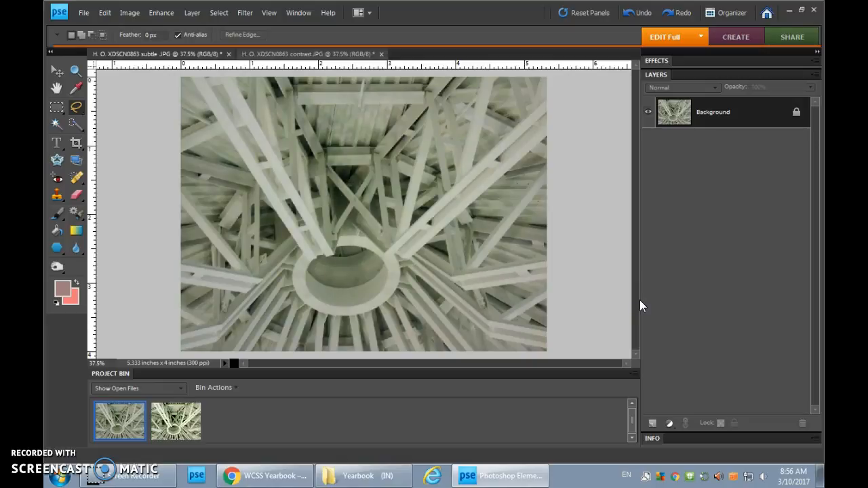
pyautogui.click(160, 12)
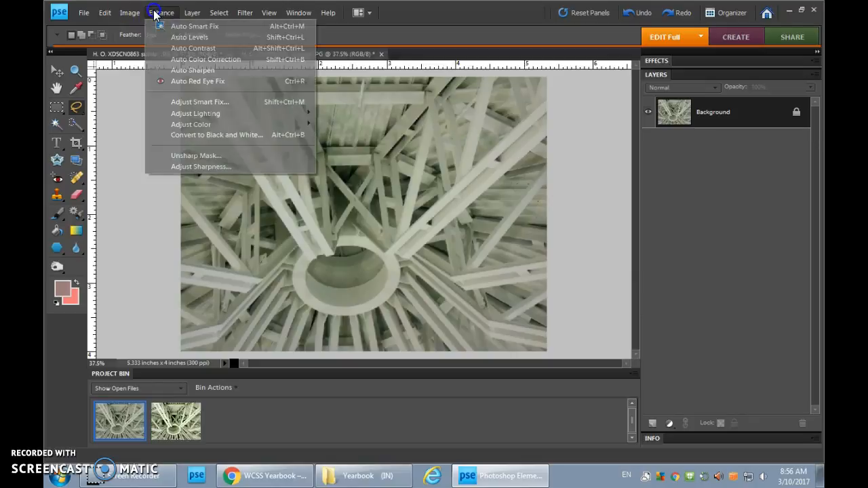
pyautogui.moveTo(203, 113)
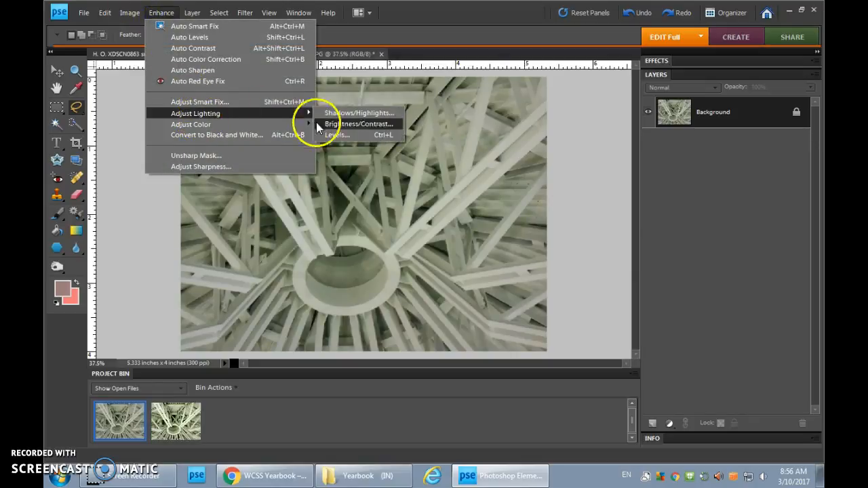
pyautogui.click(334, 135)
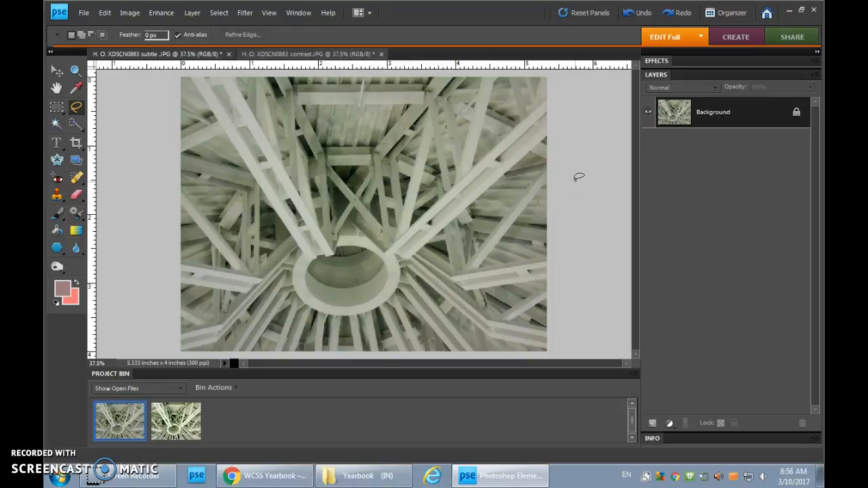
pyautogui.click(575, 180)
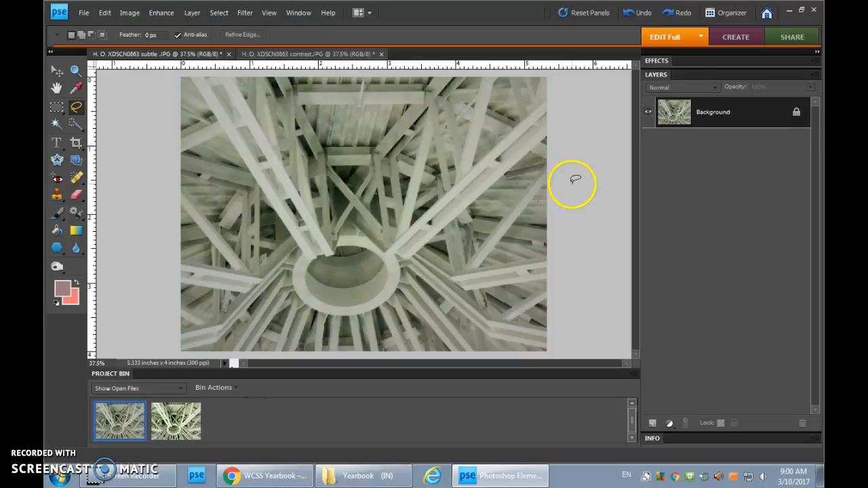
# - Open the Hue/Saturation adjustment for the subtle image and set the master saturation to +27
pyautogui.click(160, 14)
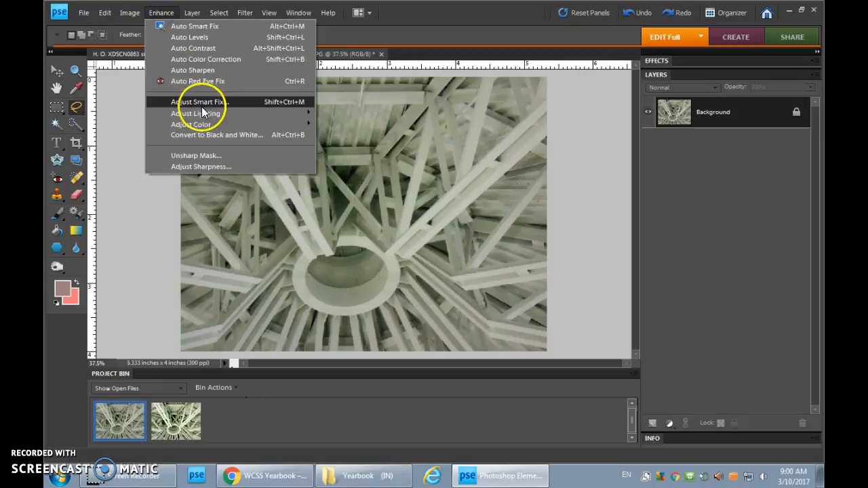
pyautogui.moveTo(200, 124)
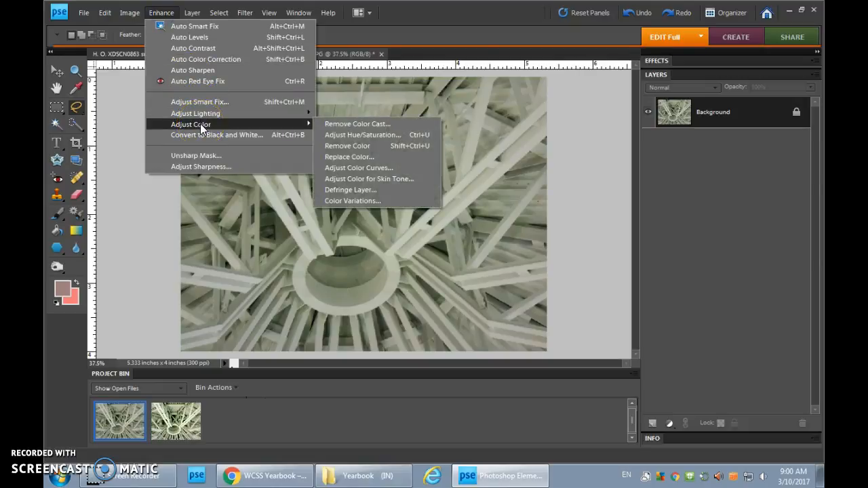
pyautogui.click(422, 137)
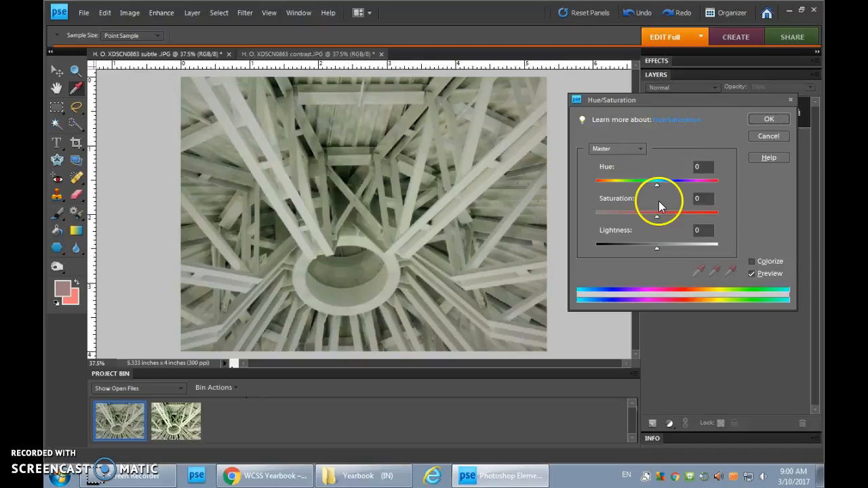
pyautogui.moveTo(657, 218); pyautogui.dragTo(656, 218)
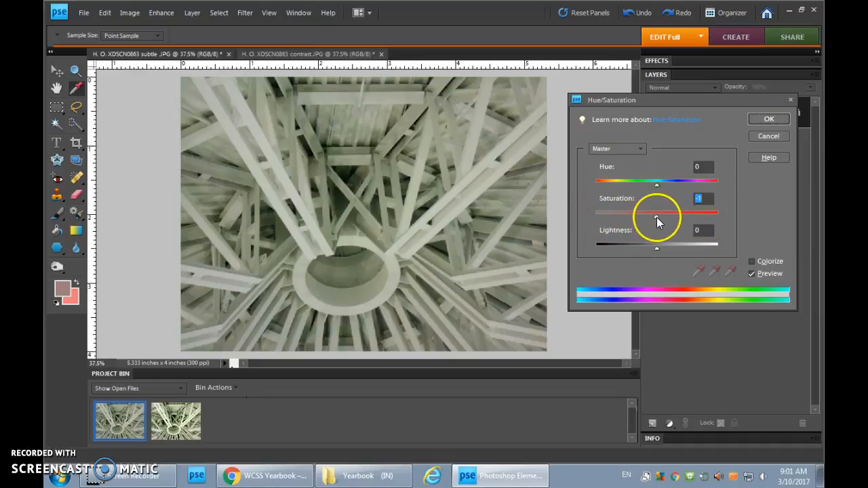
pyautogui.moveTo(657, 217); pyautogui.dragTo(674, 217)
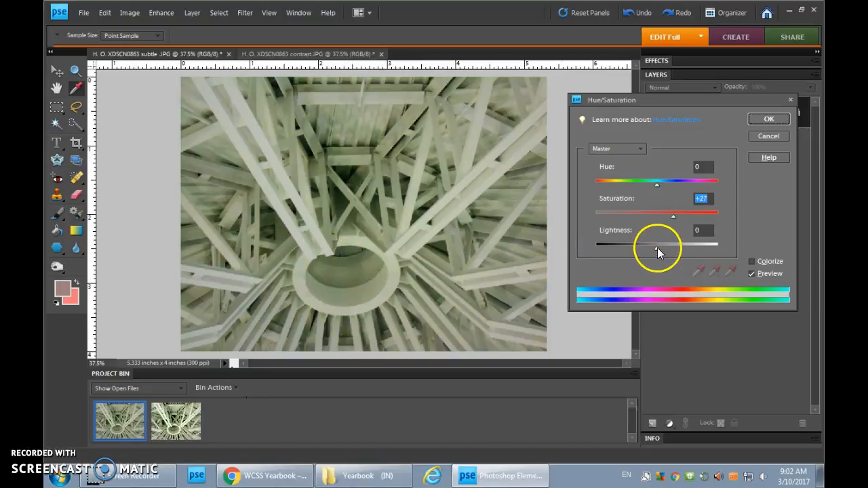
# - Try a strong lightness of +43, then settle on lightness +5 and saturation +17 with hue at 0
pyautogui.moveTo(657, 249); pyautogui.dragTo(684, 245)
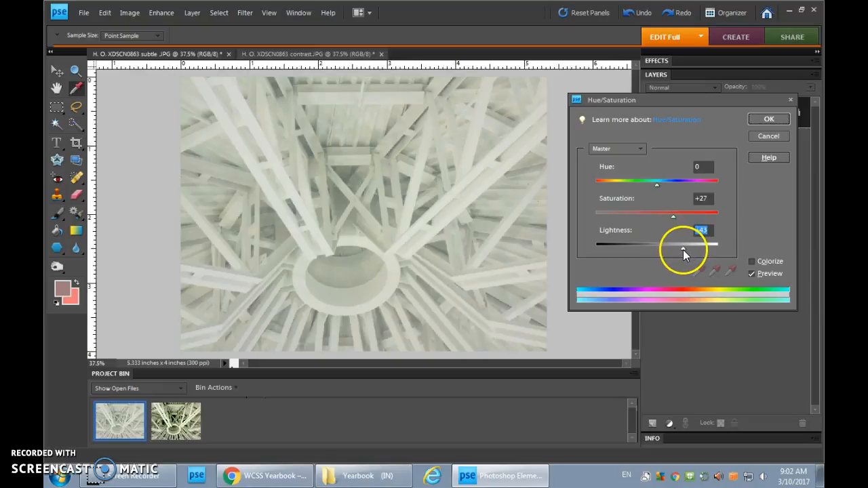
pyautogui.moveTo(682, 251); pyautogui.dragTo(683, 250)
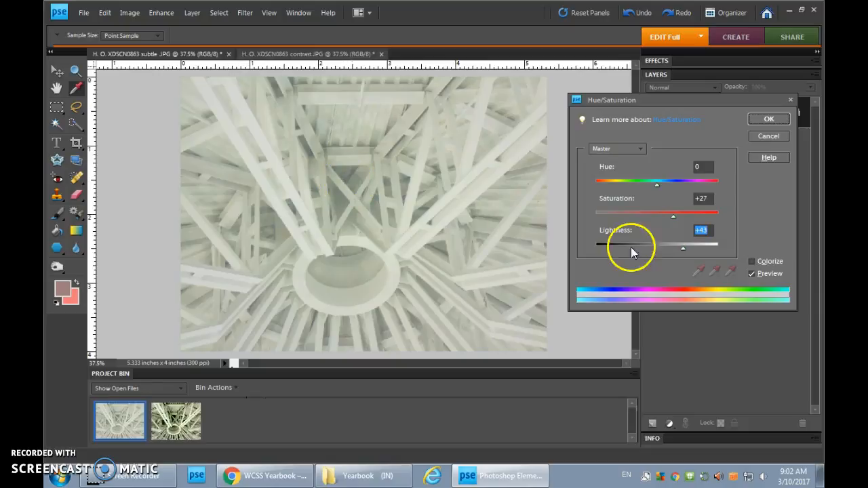
pyautogui.moveTo(684, 250)
pyautogui.mouseDown()
pyautogui.moveTo(675, 249)
pyautogui.moveTo(681, 249)
pyautogui.mouseUp()
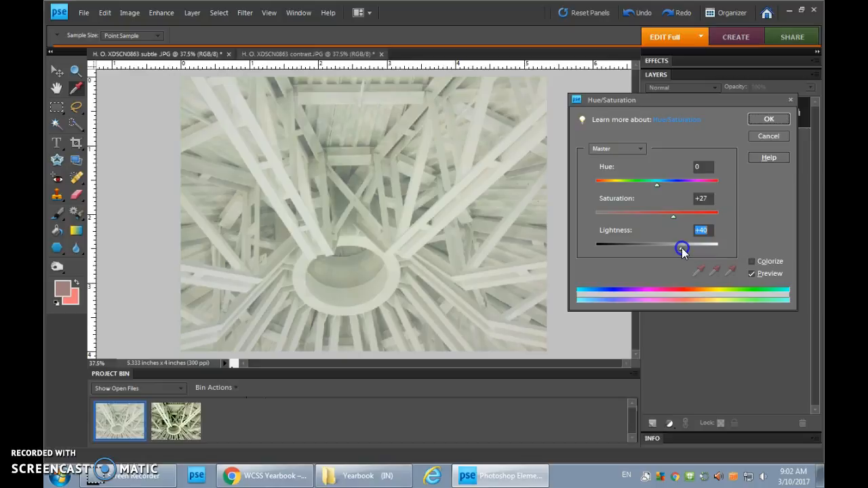
pyautogui.moveTo(682, 248); pyautogui.dragTo(664, 251)
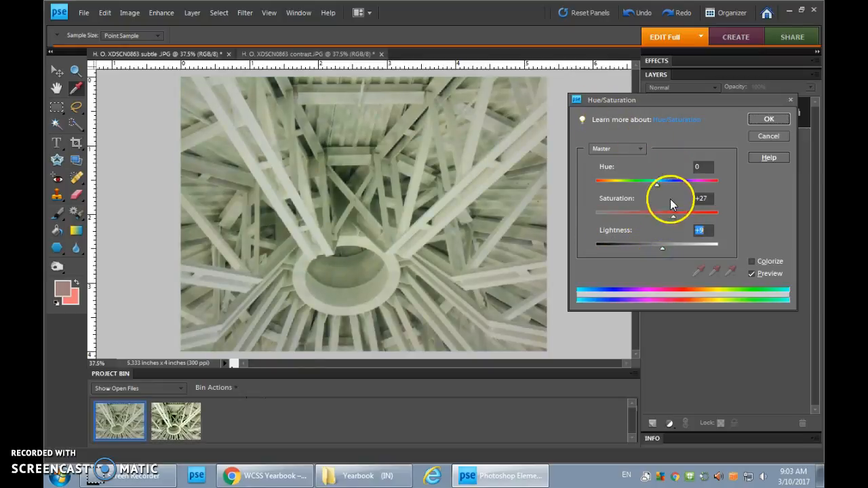
pyautogui.moveTo(663, 249); pyautogui.dragTo(659, 248)
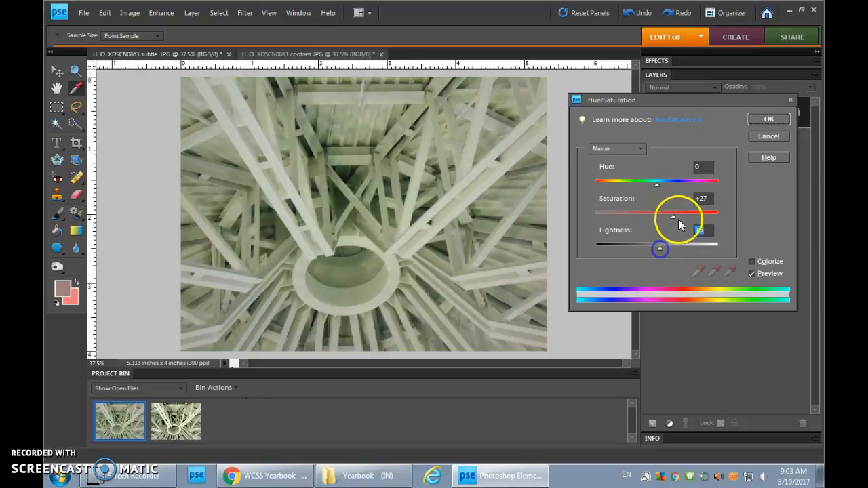
pyautogui.moveTo(675, 218); pyautogui.dragTo(667, 217)
pyautogui.click(657, 185)
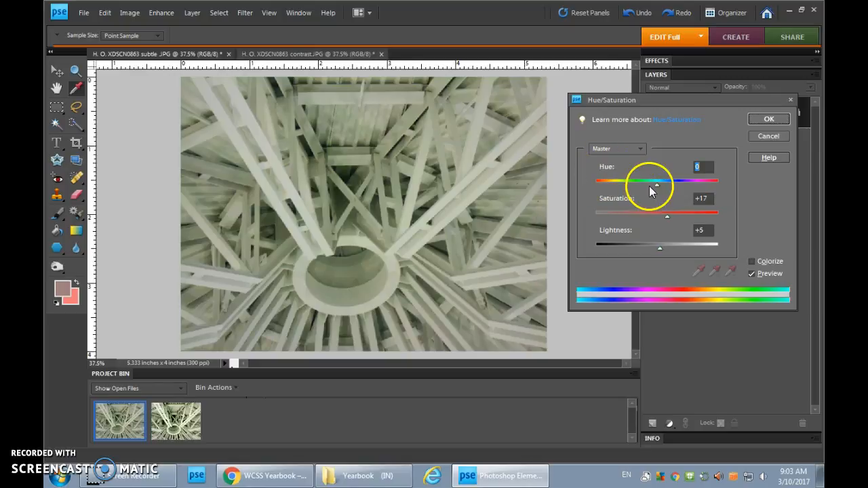
pyautogui.moveTo(657, 185)
pyautogui.mouseDown()
pyautogui.moveTo(603, 189)
pyautogui.moveTo(686, 183)
pyautogui.moveTo(658, 189)
pyautogui.mouseUp()
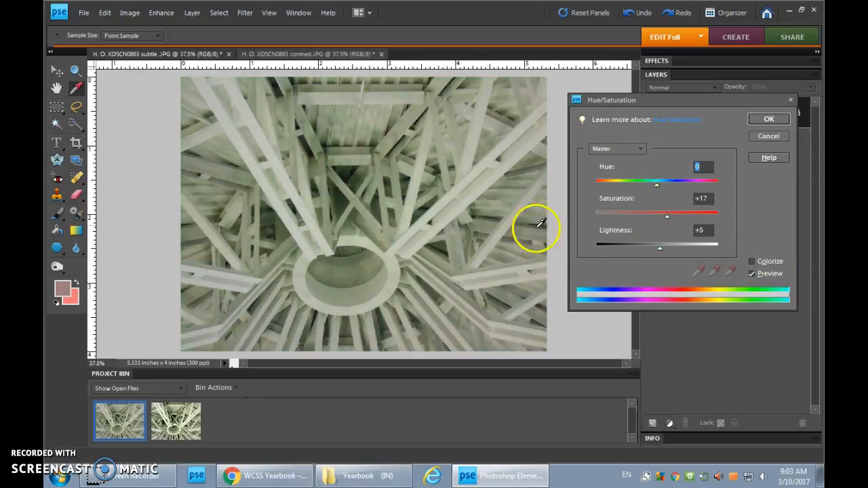
# - Try colorizing the image with a shifted hue and stronger saturation, and cancel the Hue/Saturation adjustment
pyautogui.click(751, 262)
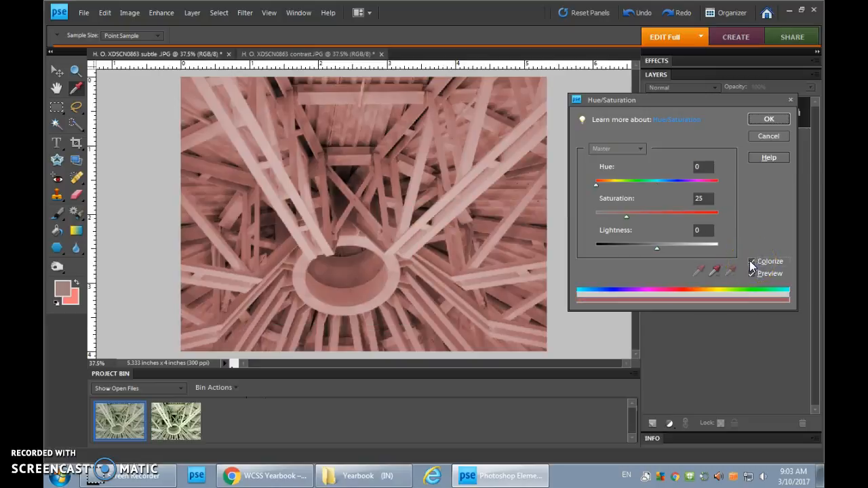
pyautogui.moveTo(596, 186); pyautogui.dragTo(683, 185)
pyautogui.moveTo(626, 217); pyautogui.dragTo(664, 215)
pyautogui.click(762, 139)
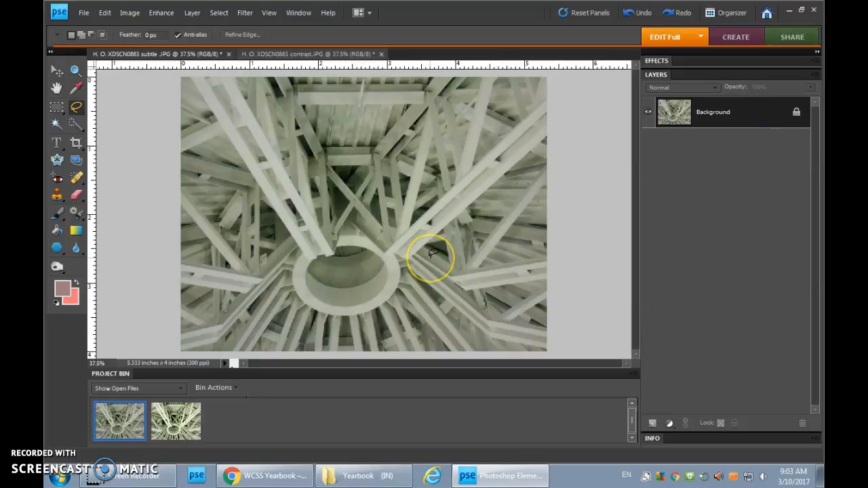